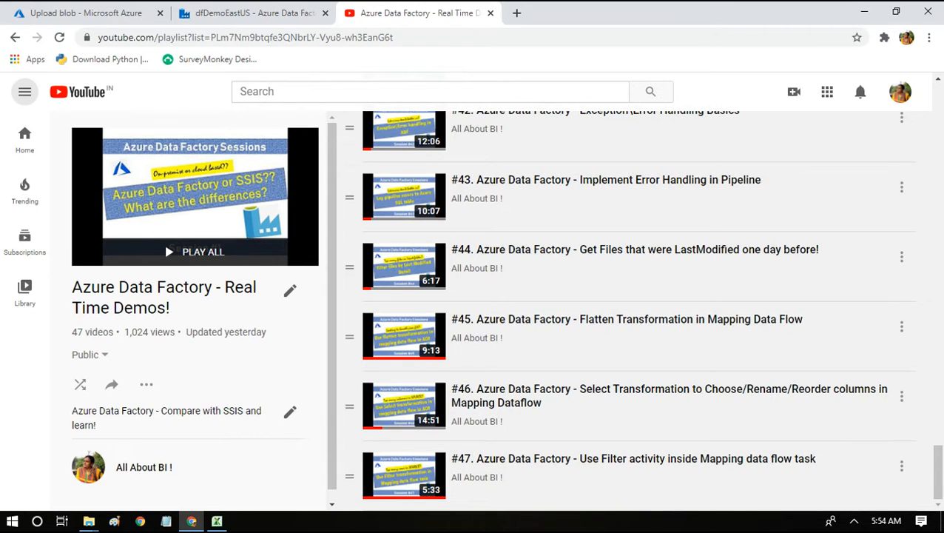
Switch to Excel and examine the blank rows 2 and 3 and the column headers of the SalesData.xlsx sheet
click(218, 521)
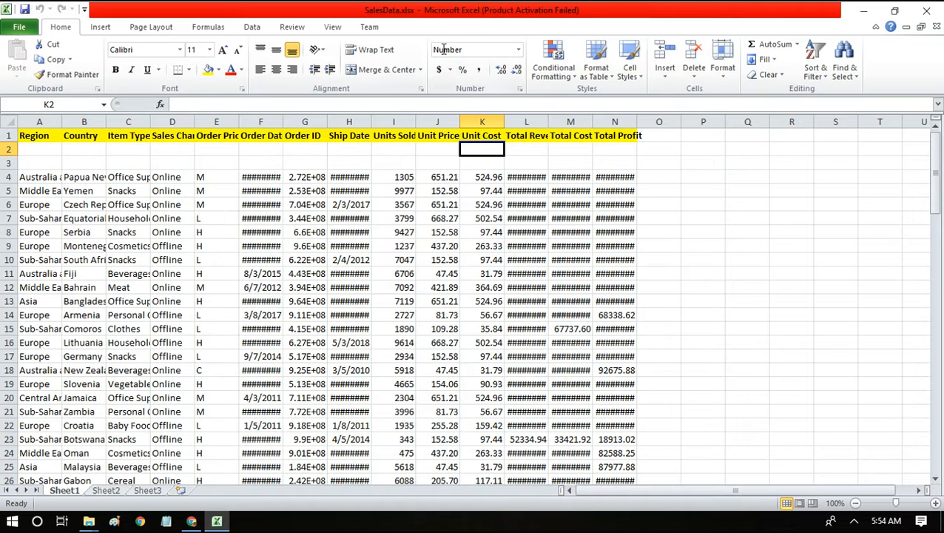
click(490, 189)
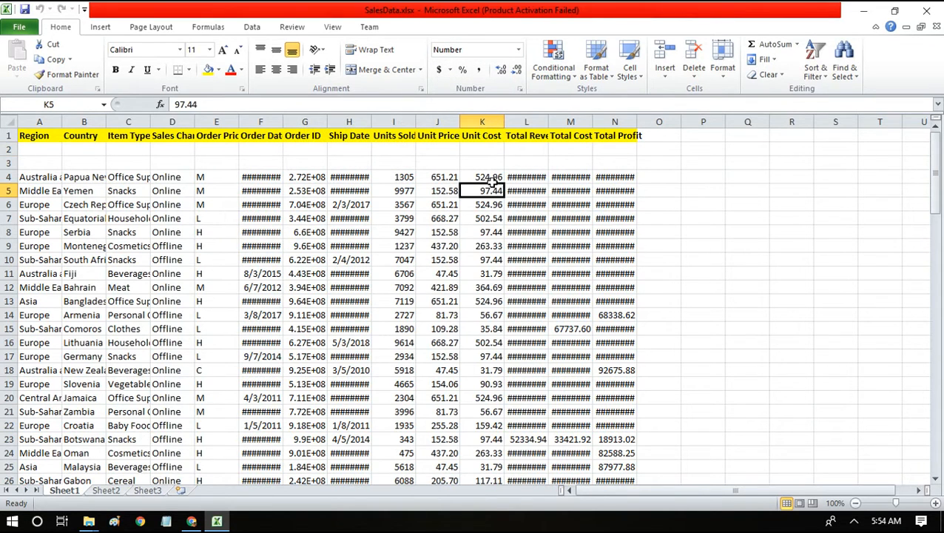
click(489, 148)
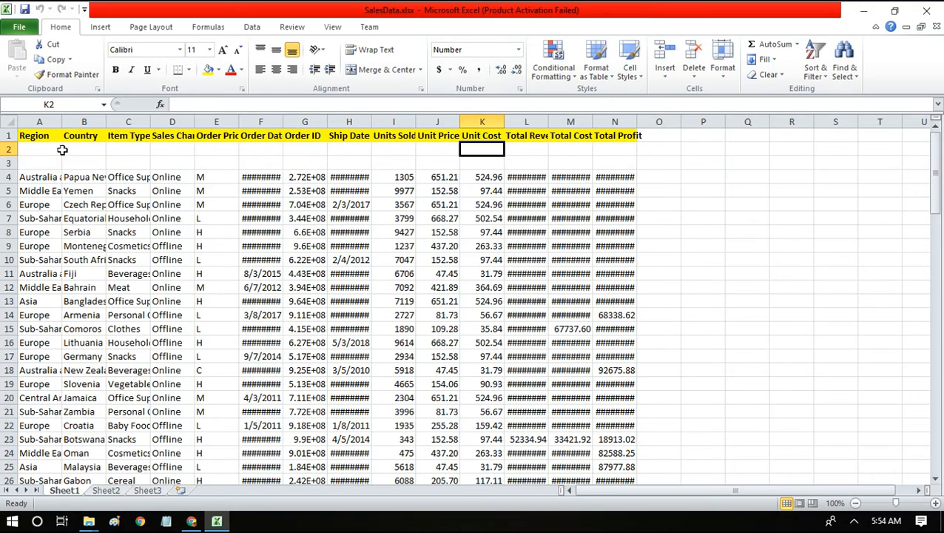
drag(45, 149, 46, 149)
drag(46, 149, 85, 162)
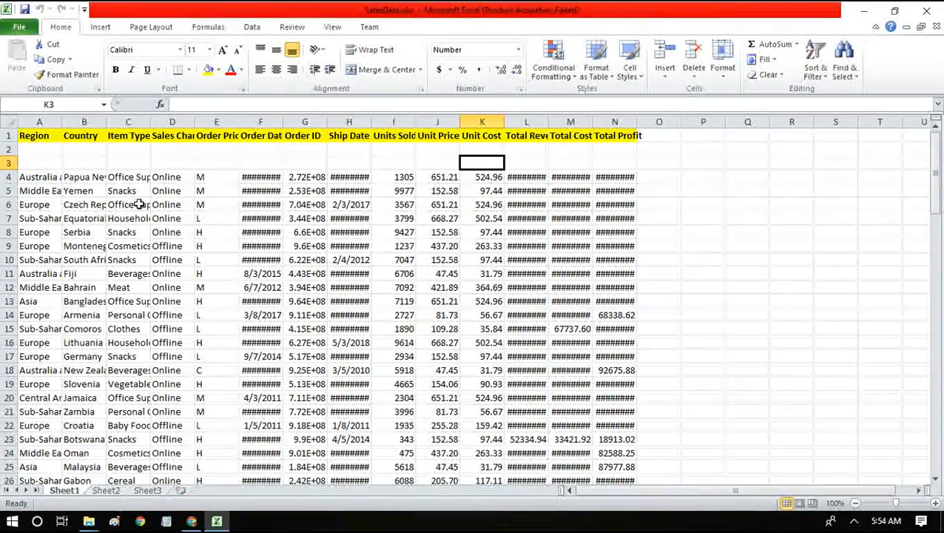
drag(3, 145, 5, 146)
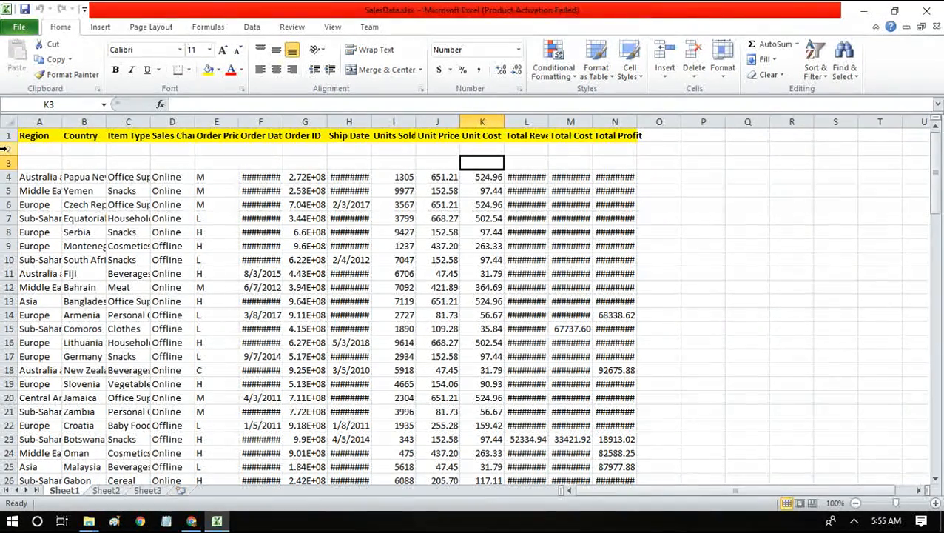
click(5, 148)
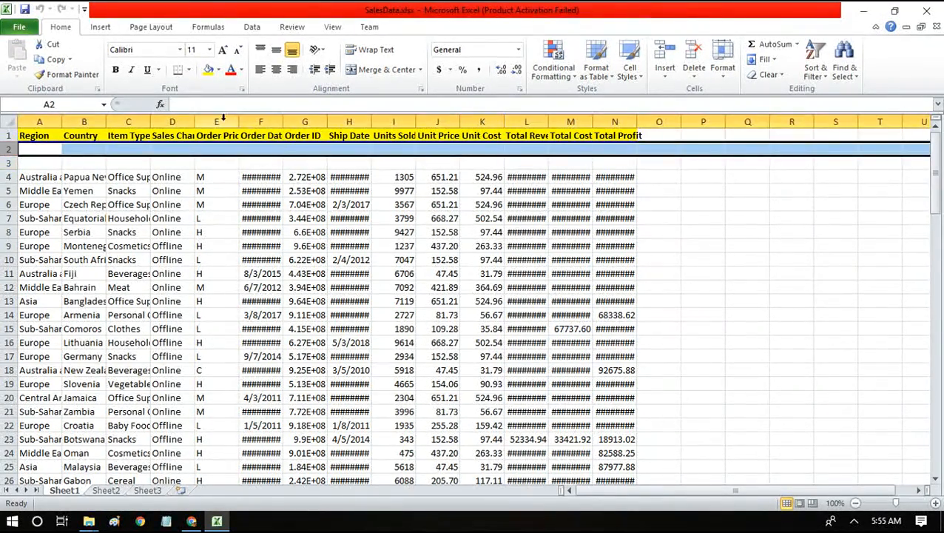
click(312, 177)
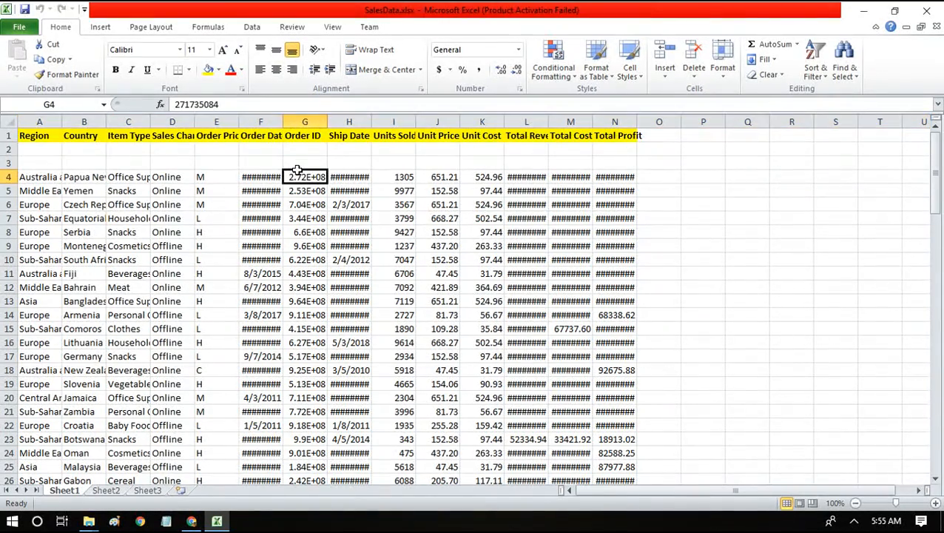
click(440, 135)
click(466, 135)
click(515, 133)
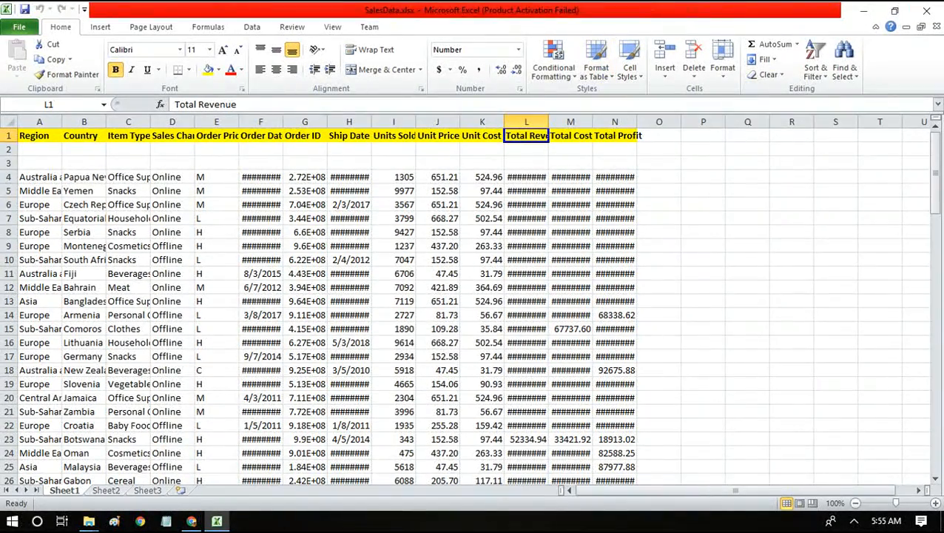
Switch to Azure Data Factory in the browser and view the data preview of source1 in dataflow1
mouse_move(202, 526)
click(200, 524)
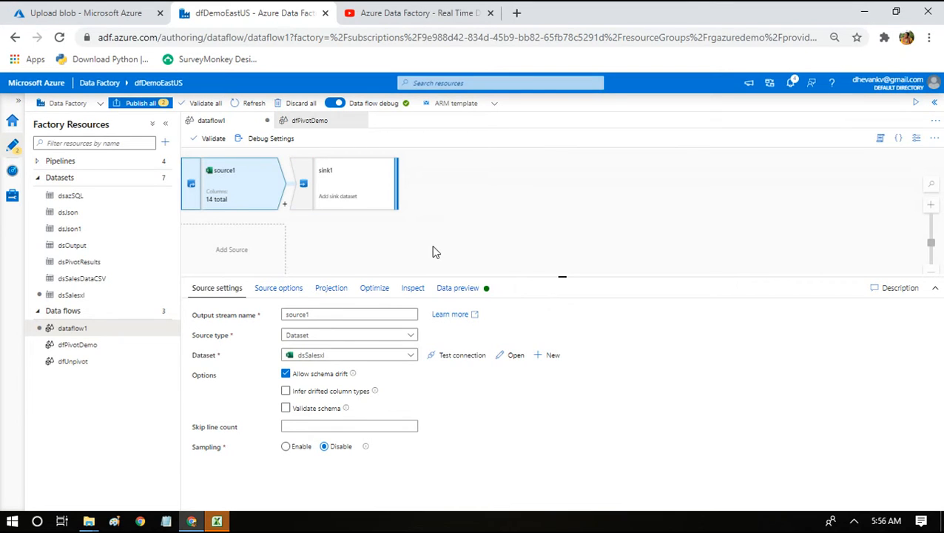
click(456, 292)
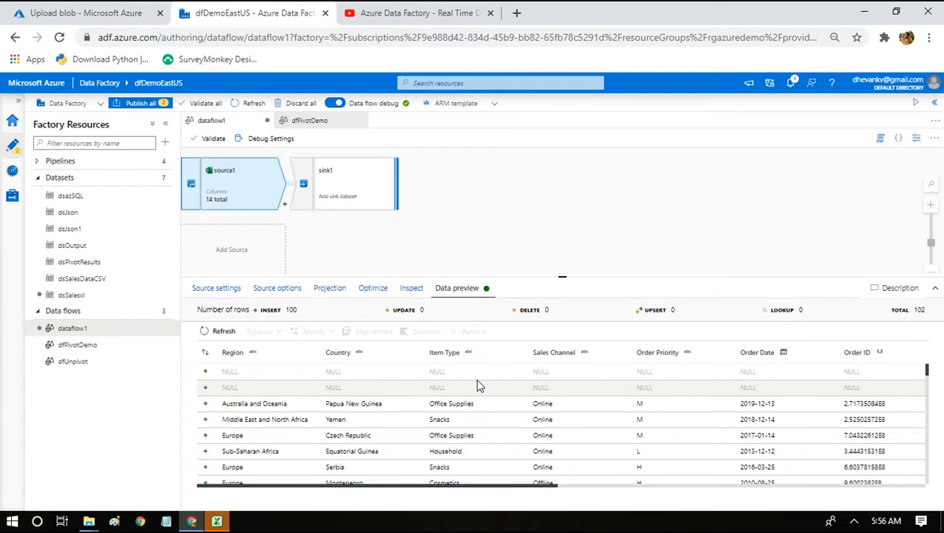
Add an Alter Row transformation between source1 and sink1 in the data flow
click(283, 206)
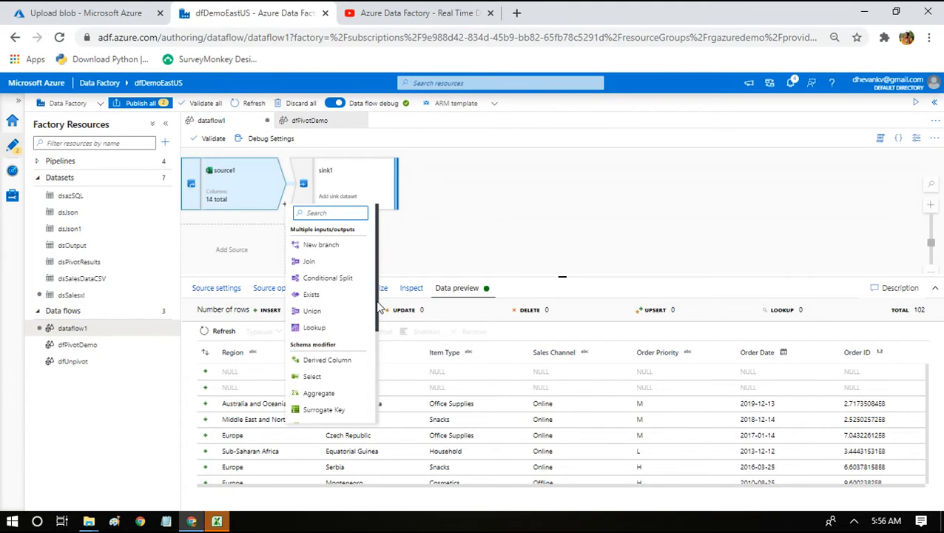
scroll(362, 416, down, 2)
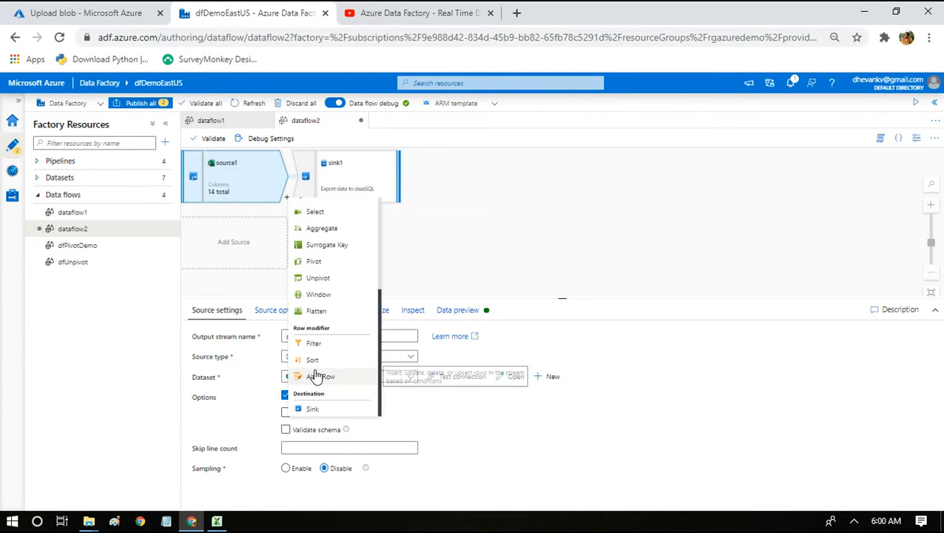
click(319, 376)
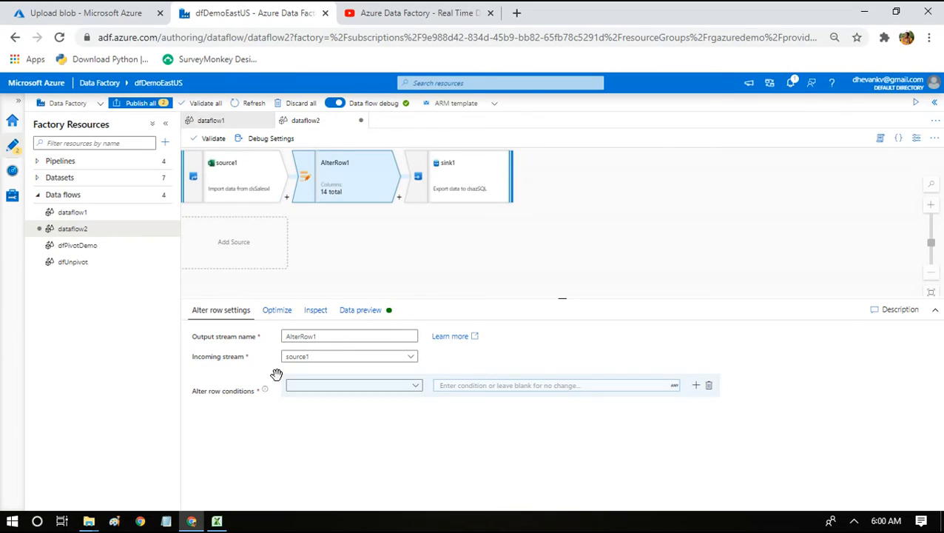
Set the alter row condition type to Delete if and open the expression builder for its condition
mouse_move(266, 395)
click(415, 391)
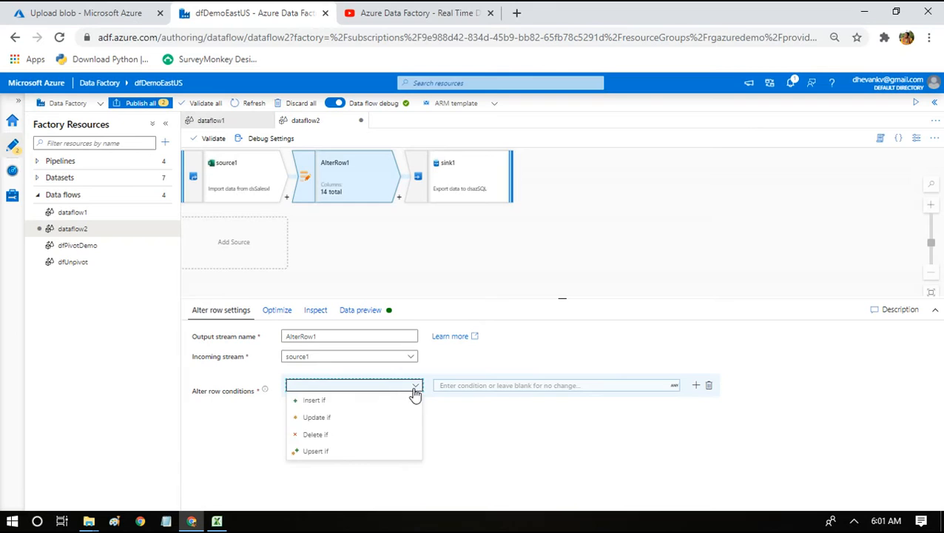
click(344, 437)
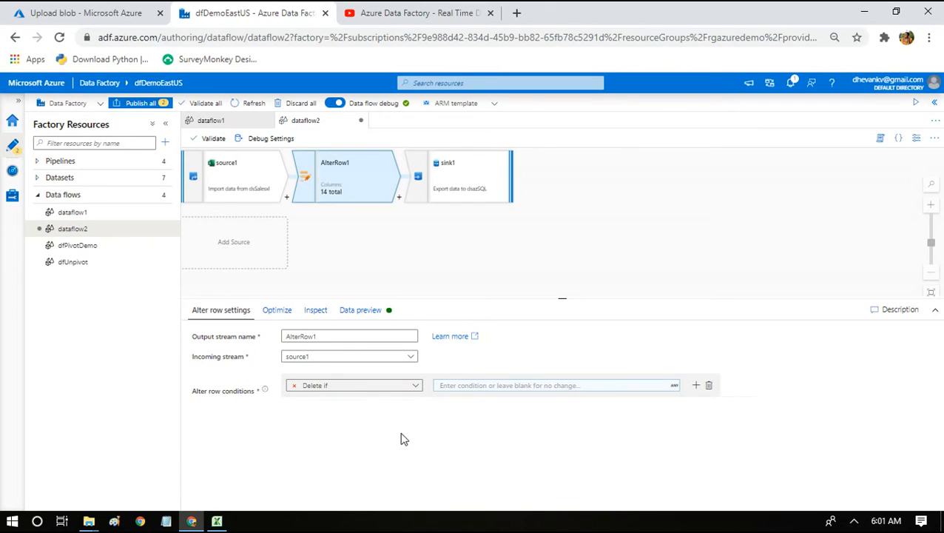
click(478, 391)
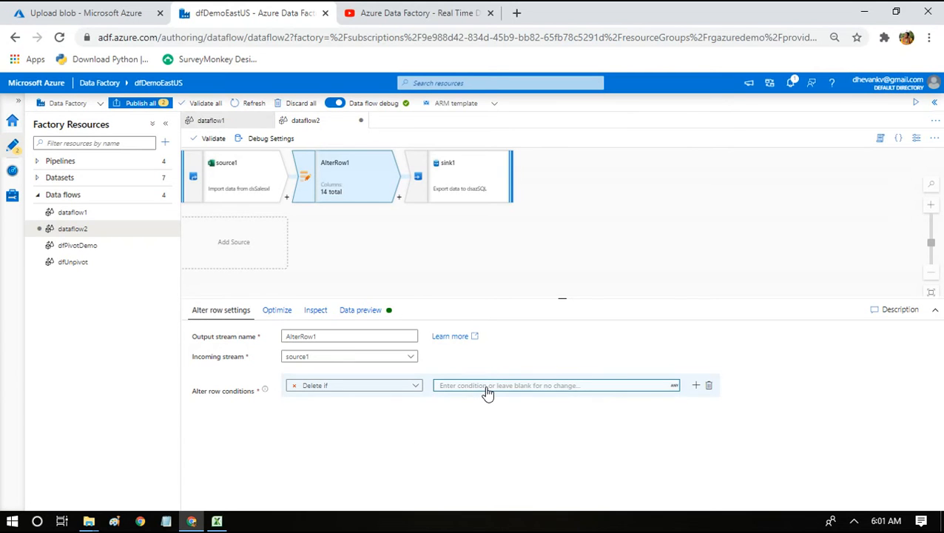
click(487, 392)
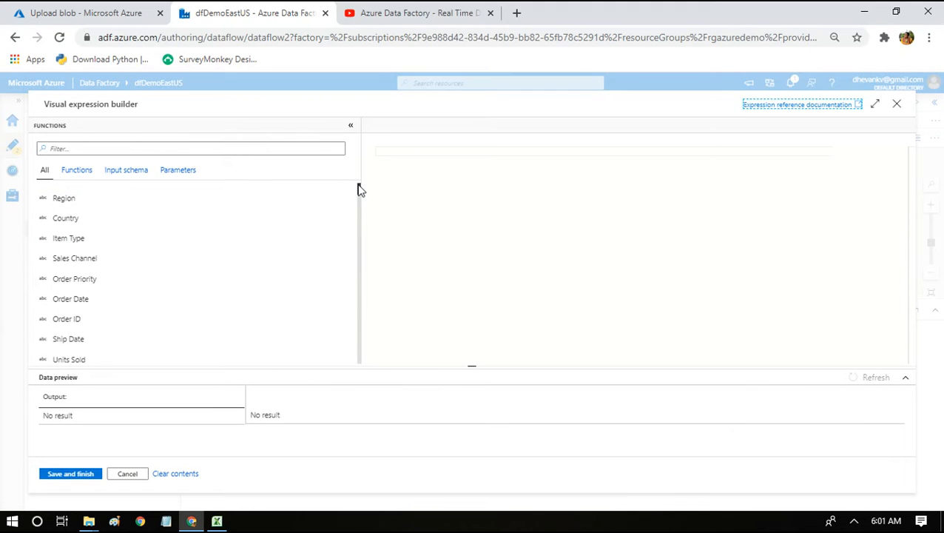
mouse_move(359, 191)
mouse_down()
mouse_move(360, 201)
mouse_move(358, 184)
mouse_up()
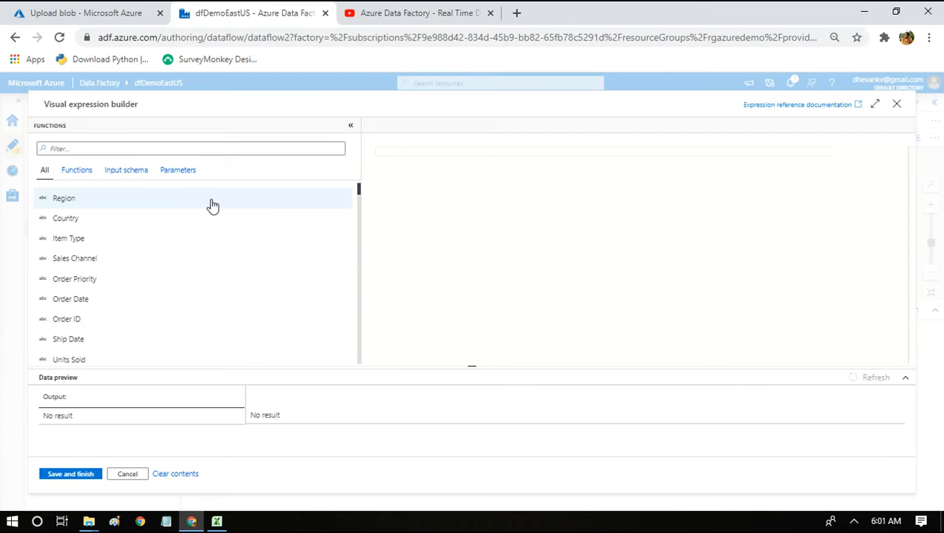
Switch to Excel, check the Order ID and Units Sold columns for a column to test, and return to the expression builder
click(217, 521)
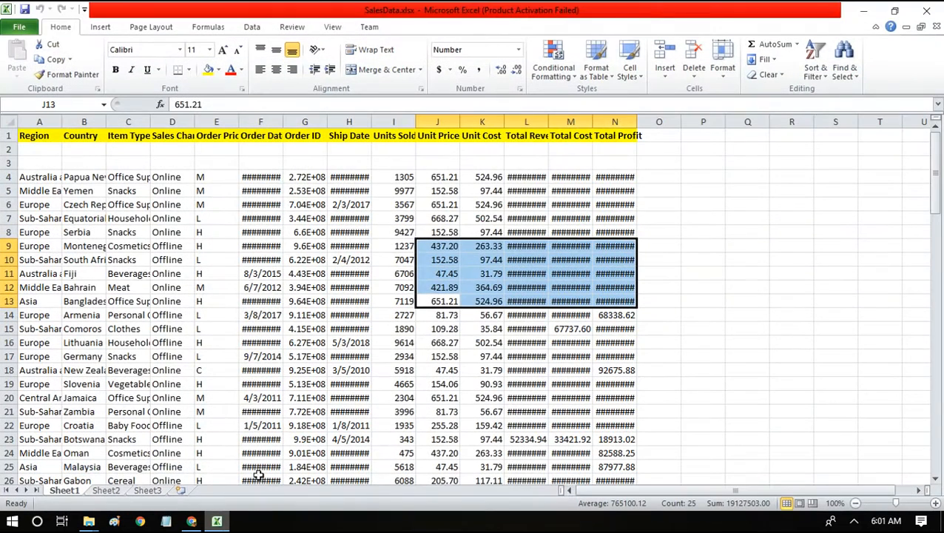
click(301, 122)
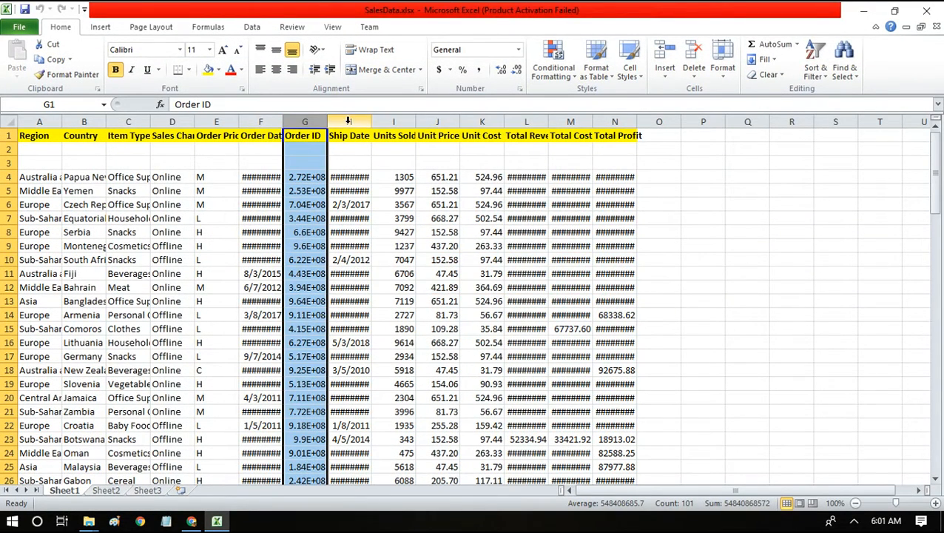
click(392, 122)
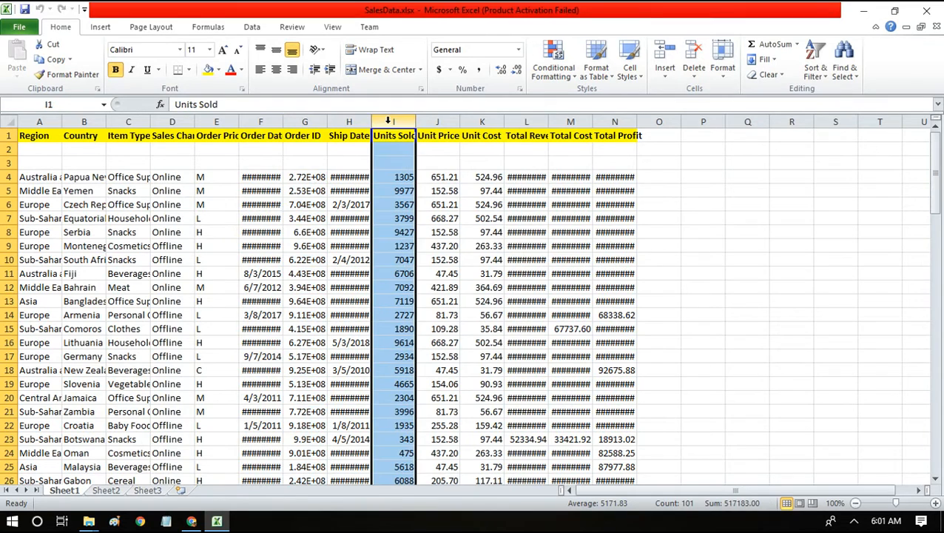
double_click(259, 104)
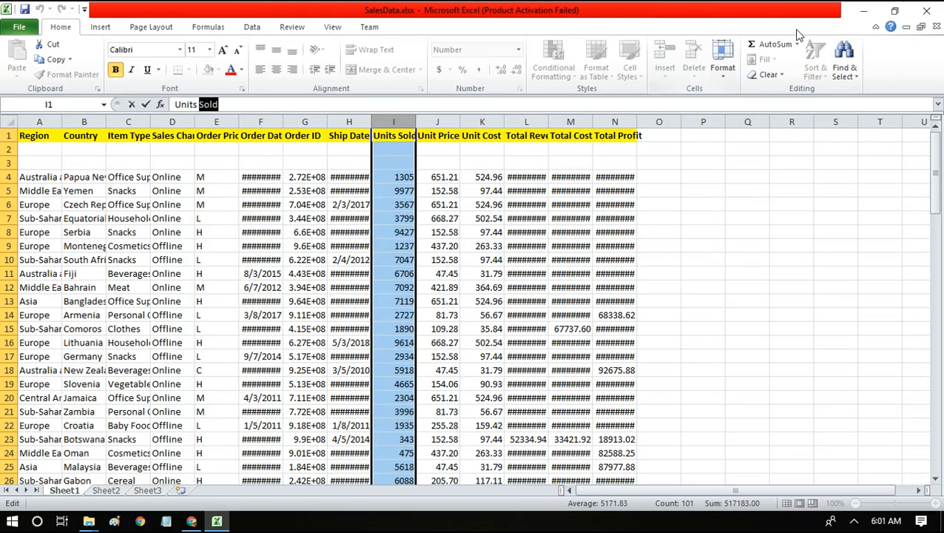
click(867, 9)
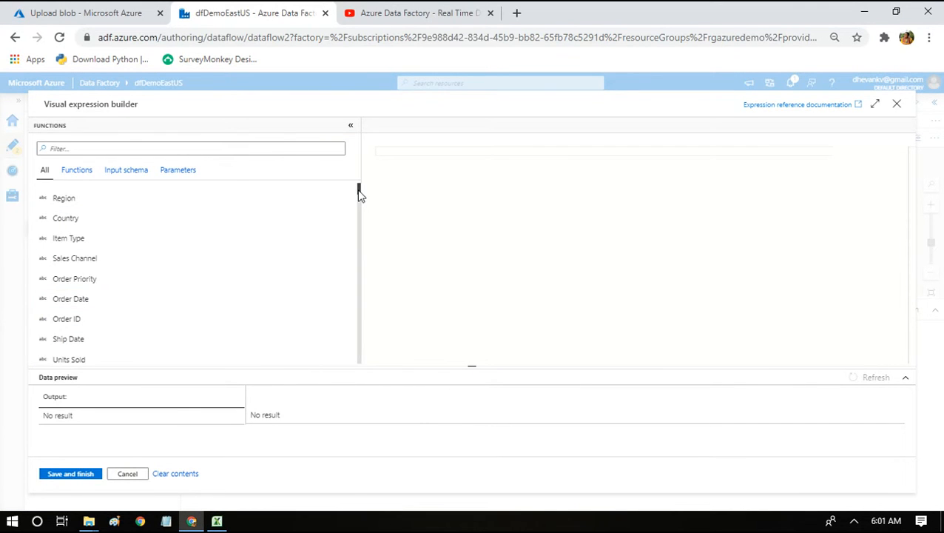
Build the delete condition isNull({Unit Price}) from the isNull function and the Unit Price column
scroll(359, 199, down, 8)
text(isn)
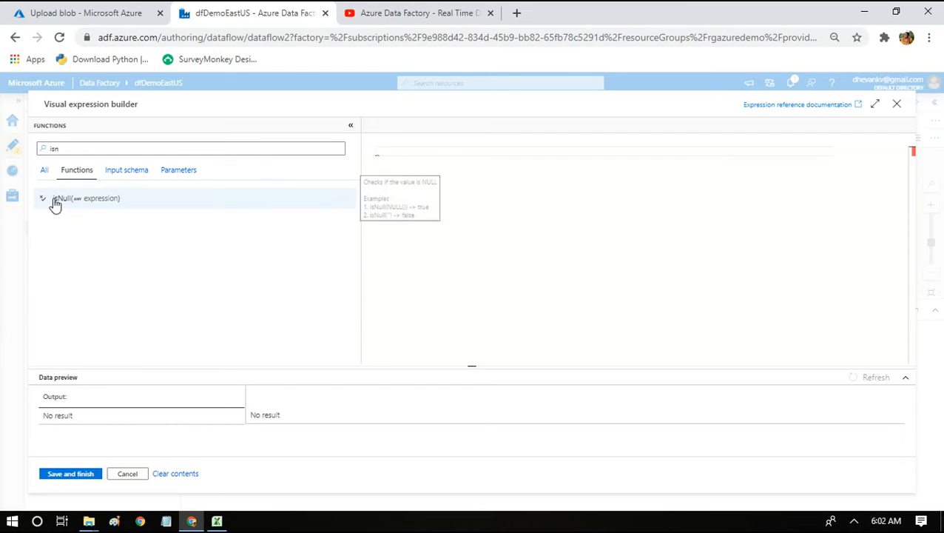
click(54, 204)
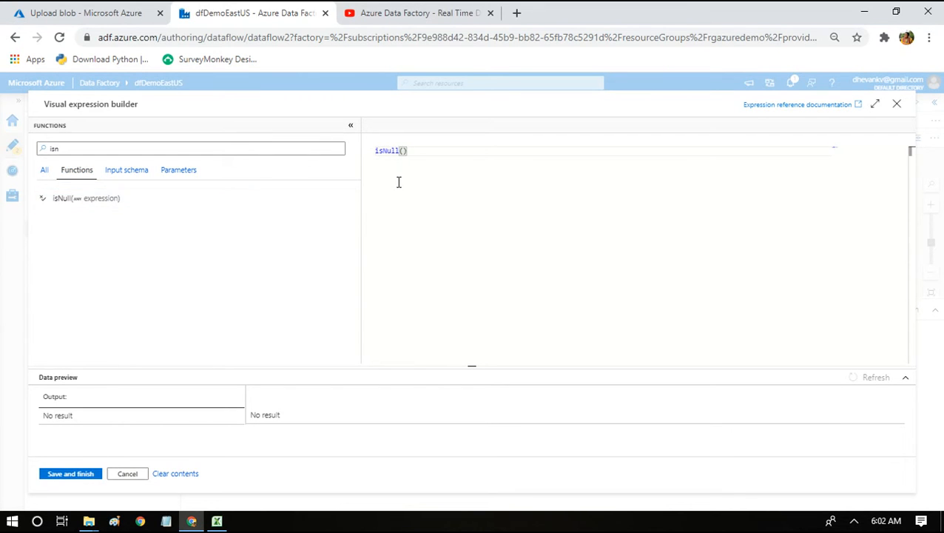
click(40, 170)
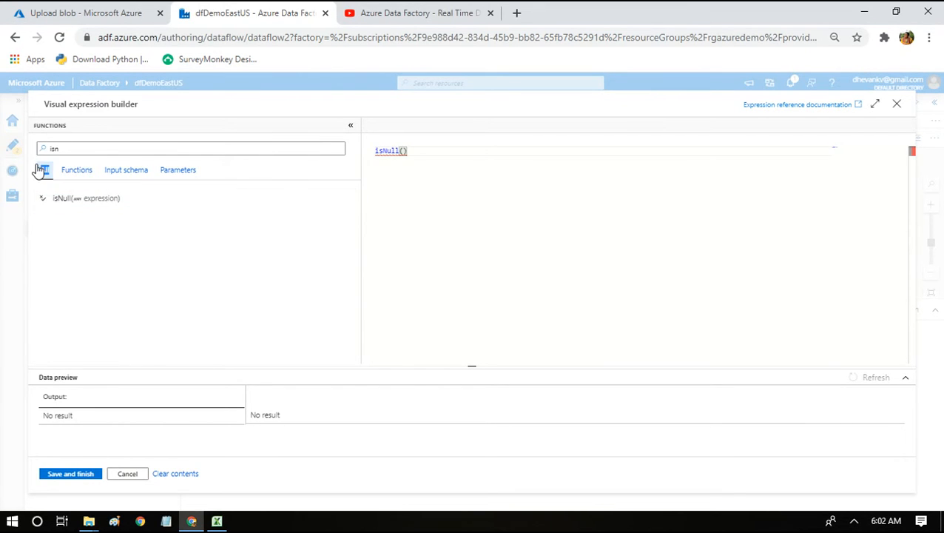
double_click(90, 145)
key(BackSpace)
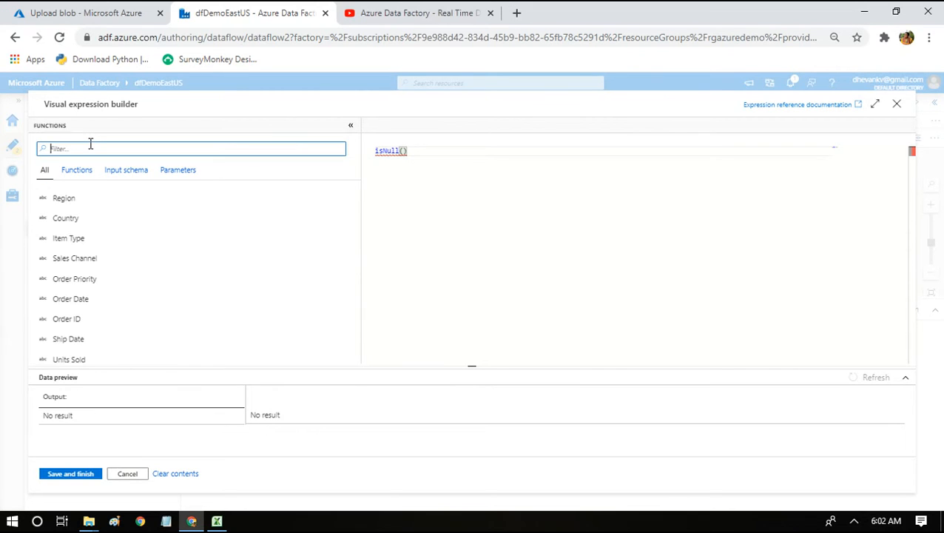
text(un)
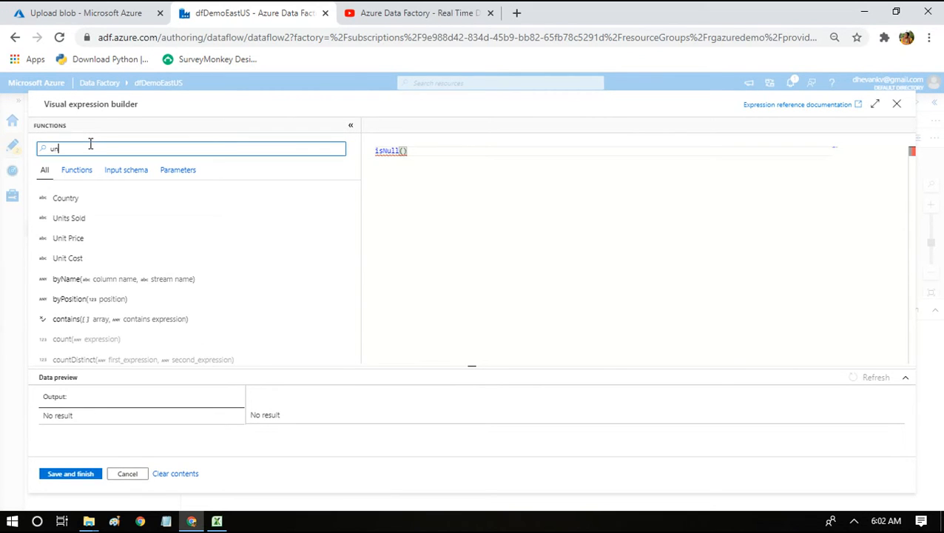
click(52, 245)
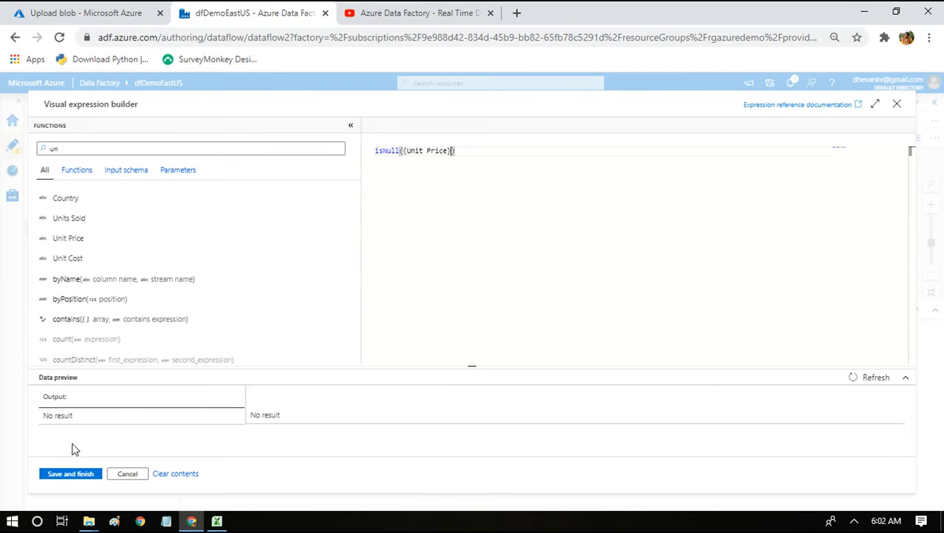
Preview the condition's output in an enlarged preview area, and save the expression
click(870, 386)
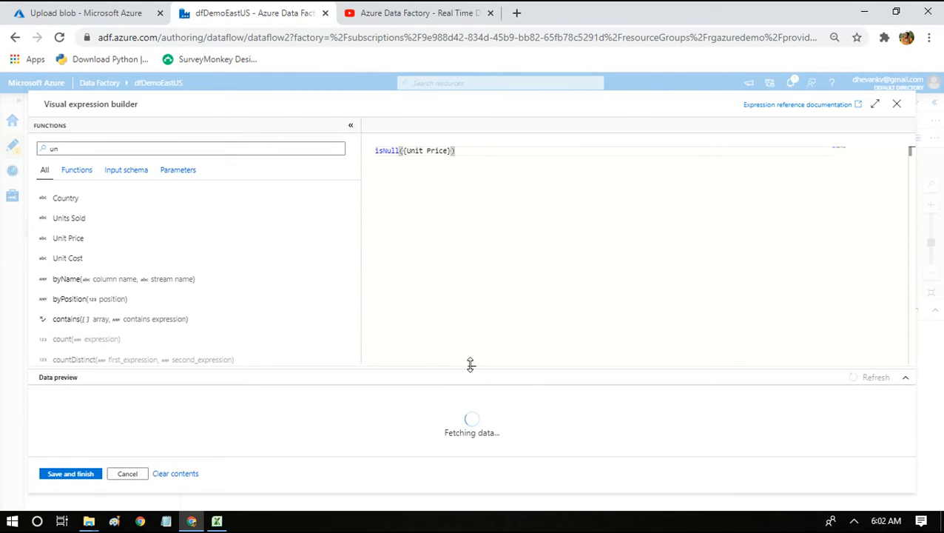
drag(471, 364, 500, 250)
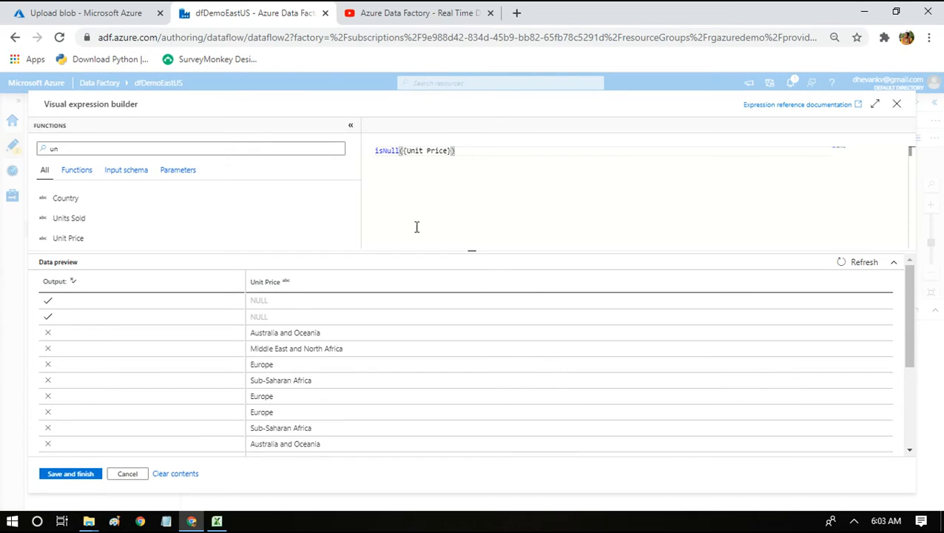
click(71, 473)
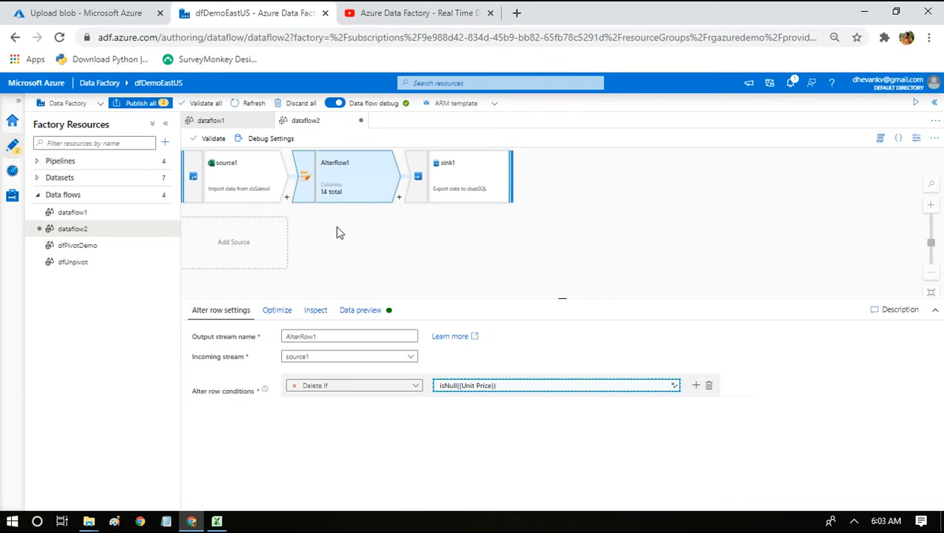
Fetch the data preview of the AlterRow1 transformation
click(342, 310)
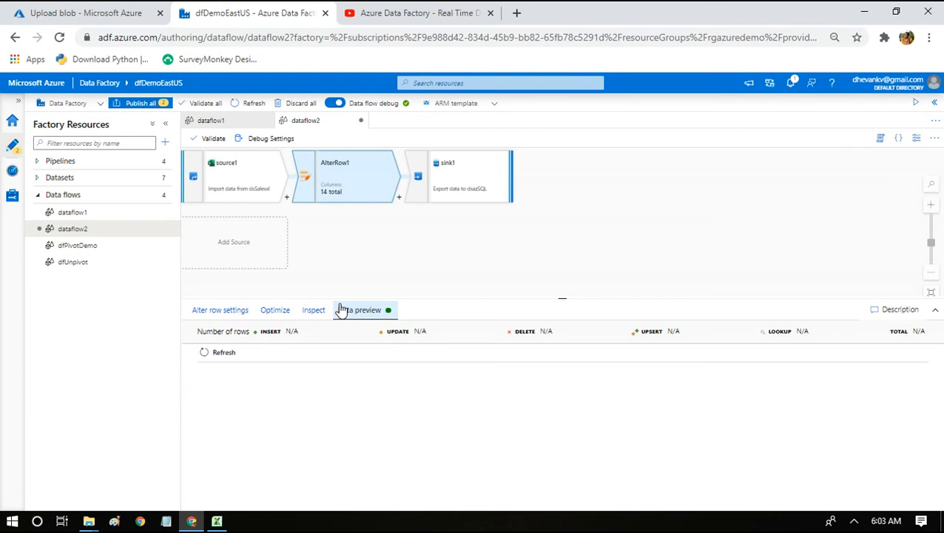
click(214, 353)
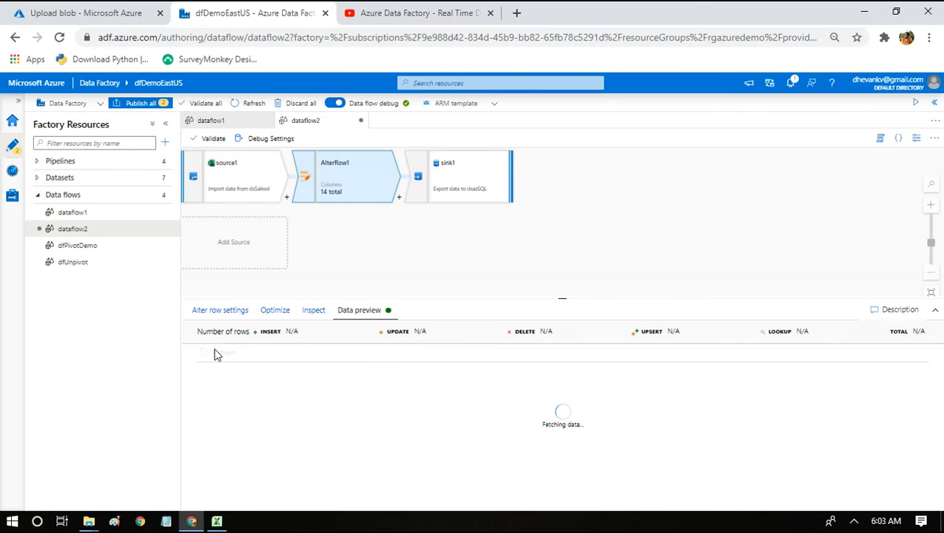
Switch to the Excel workbook, select the Order Priority data from E2 to the last row to check its row count, and return to the data flow
click(217, 522)
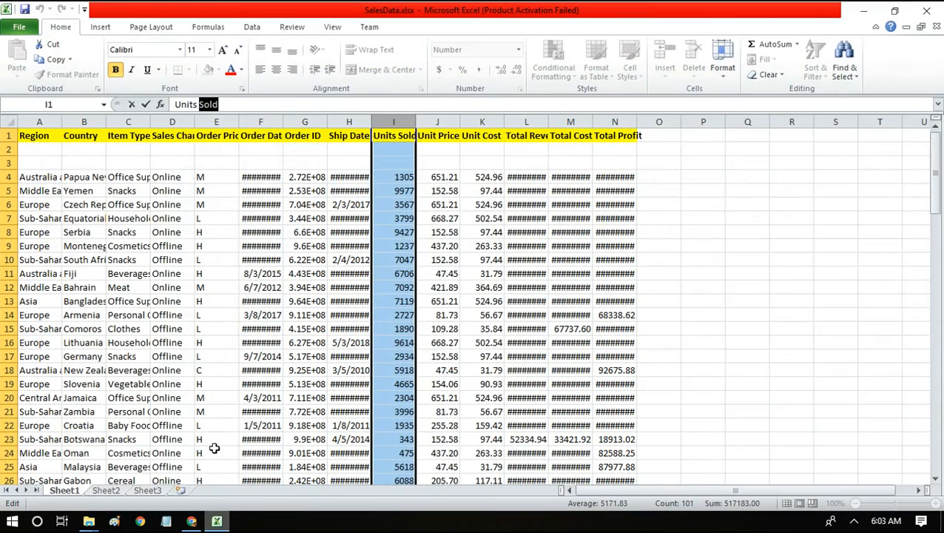
click(233, 148)
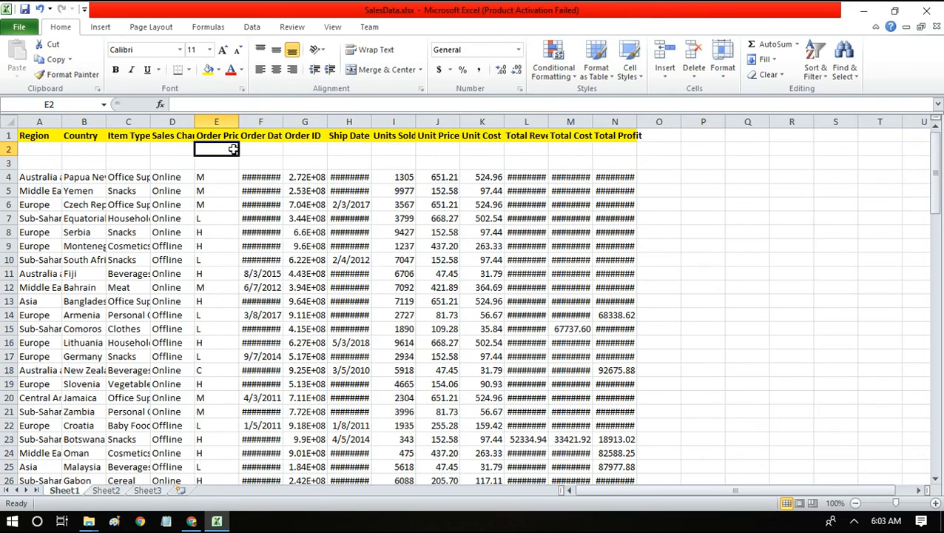
key(ctrl+shift+Down)
key(ctrl+shift+Down)
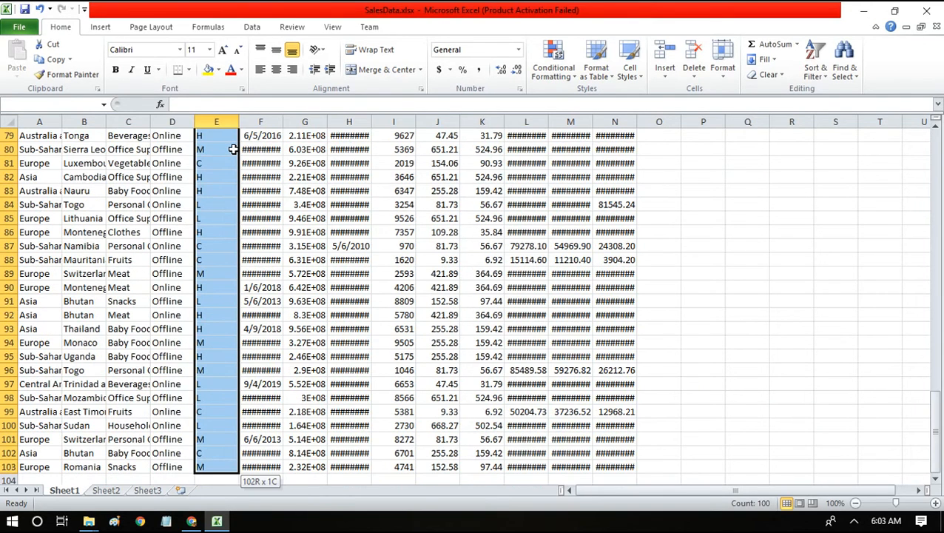
key(alt+Tab)
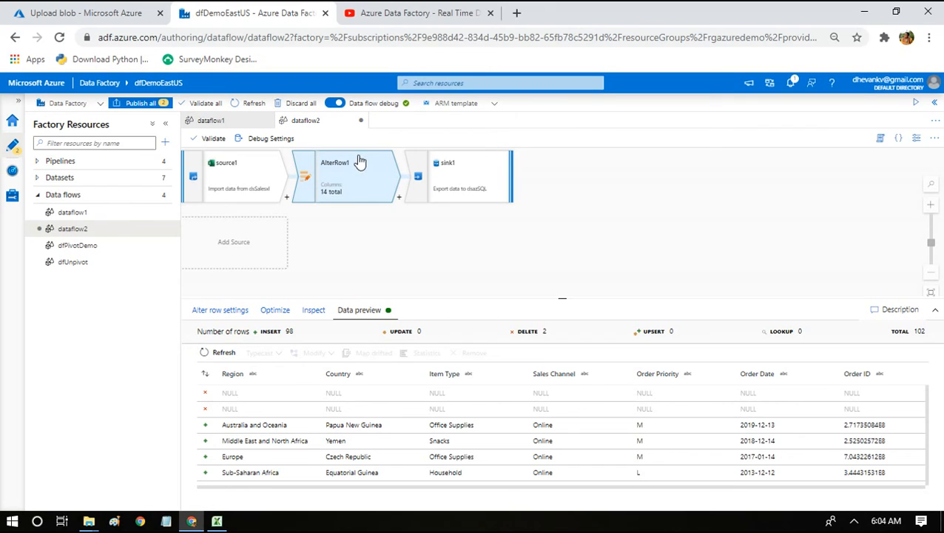
Enlarge the AlterRow1 data preview and check its rows marked for insert and delete against the alter row condition
drag(562, 291, 563, 248)
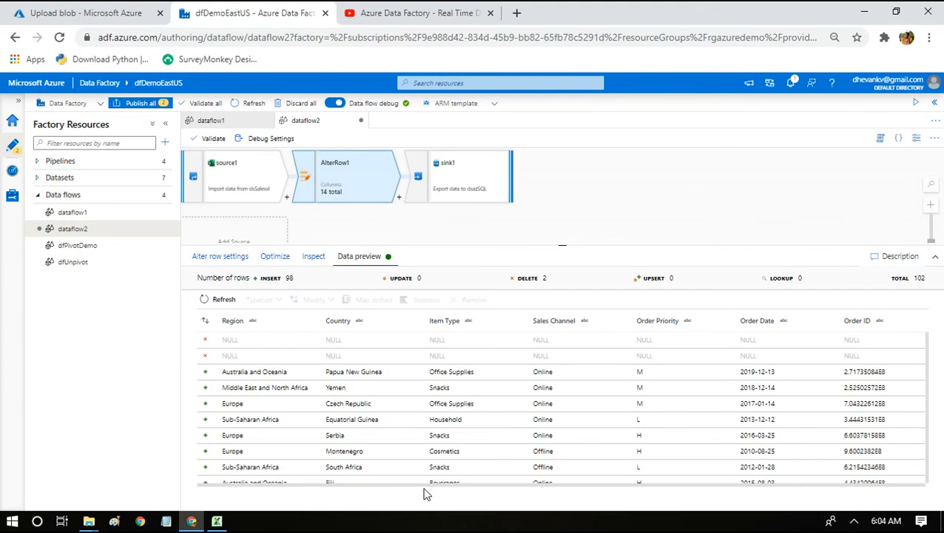
drag(430, 492, 365, 475)
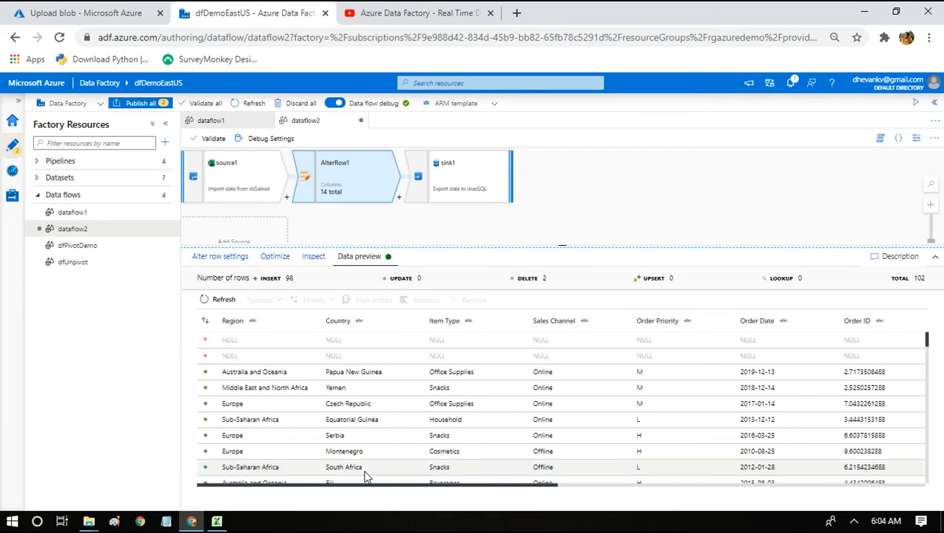
click(198, 259)
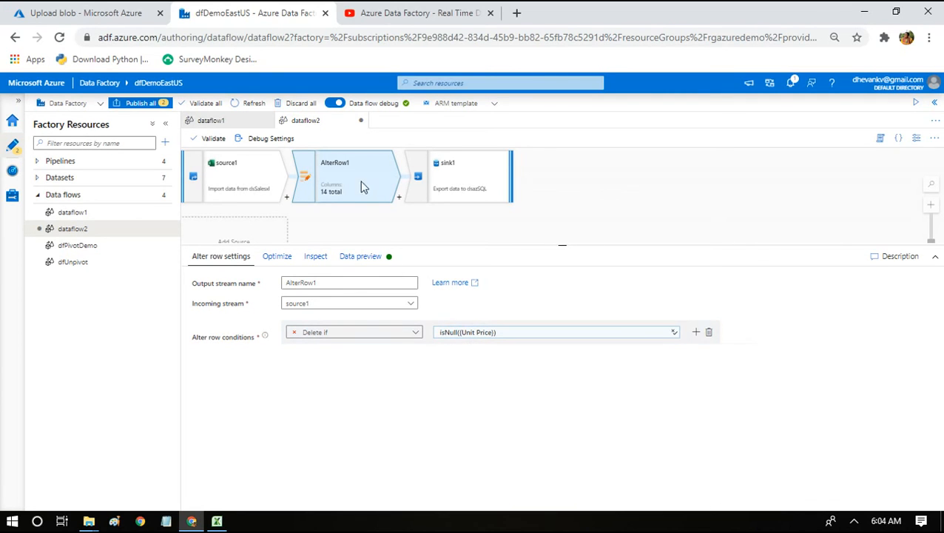
click(348, 263)
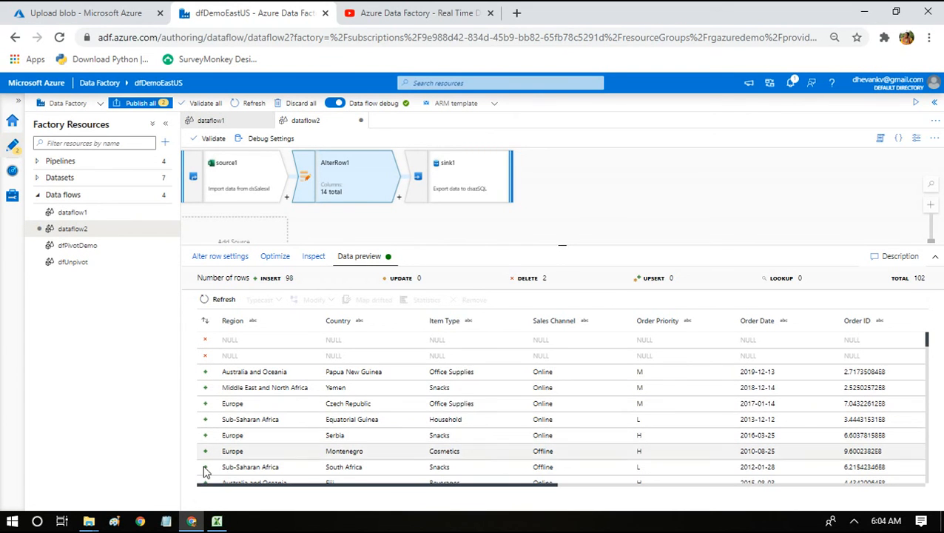
Switch to Excel, examine the blank rows beneath the header of the sales sheet, and return to the data flow
click(216, 521)
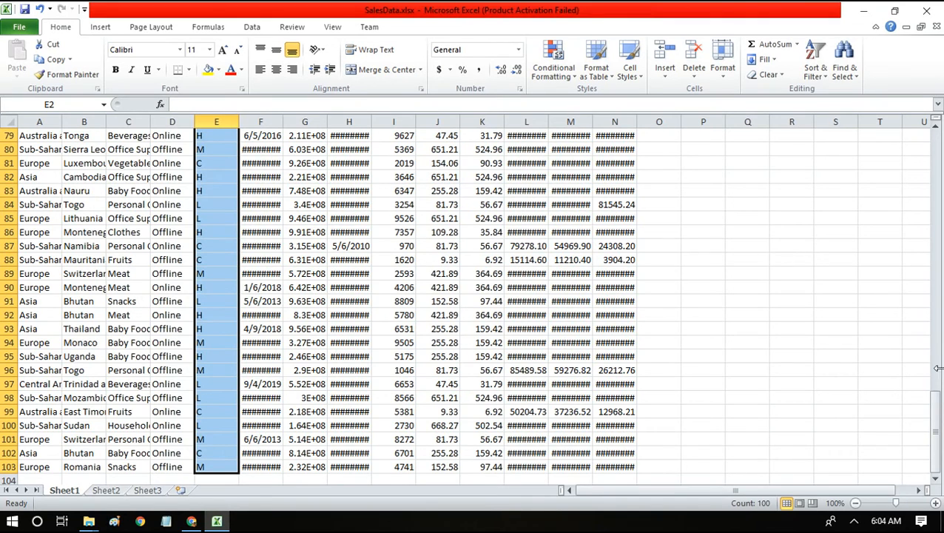
drag(937, 421, 938, 140)
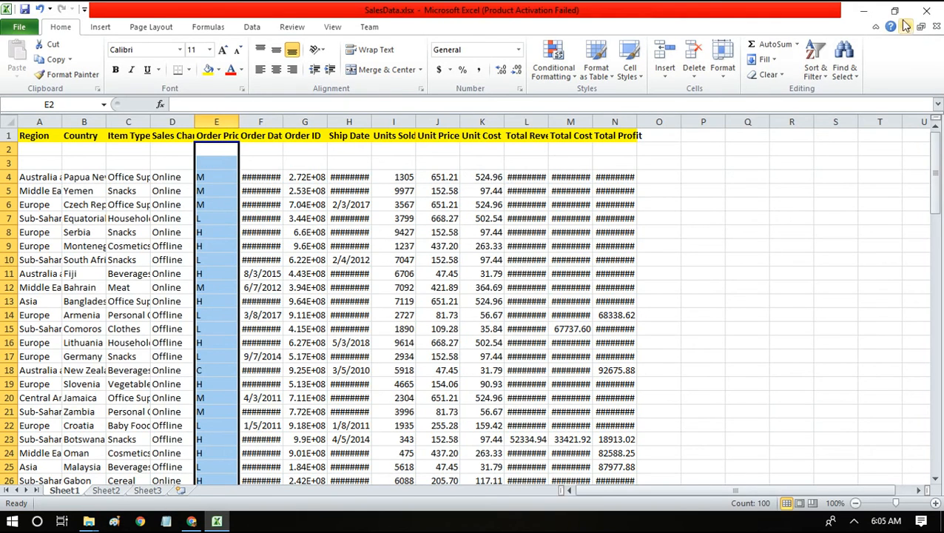
click(861, 11)
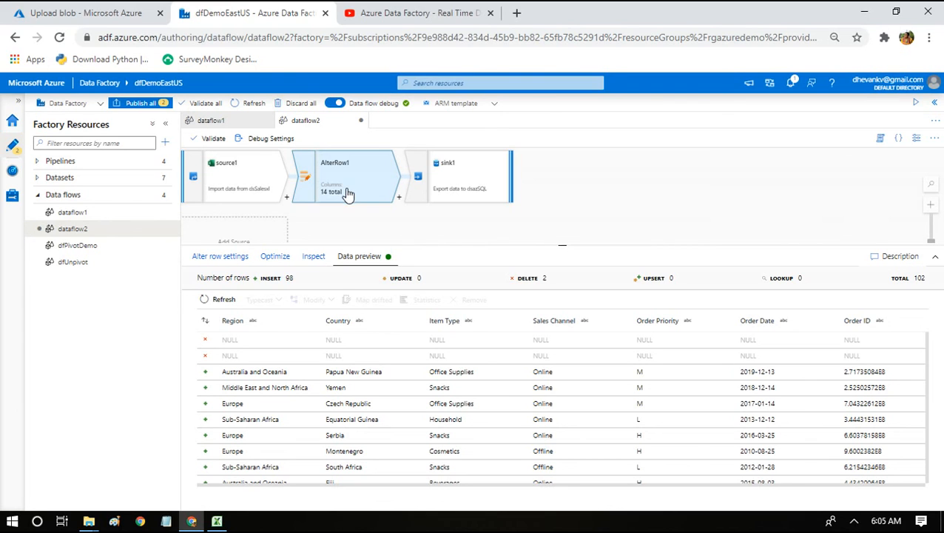
Review the condition types available for the AlterRow1 alter row condition, keeping Delete if
click(220, 257)
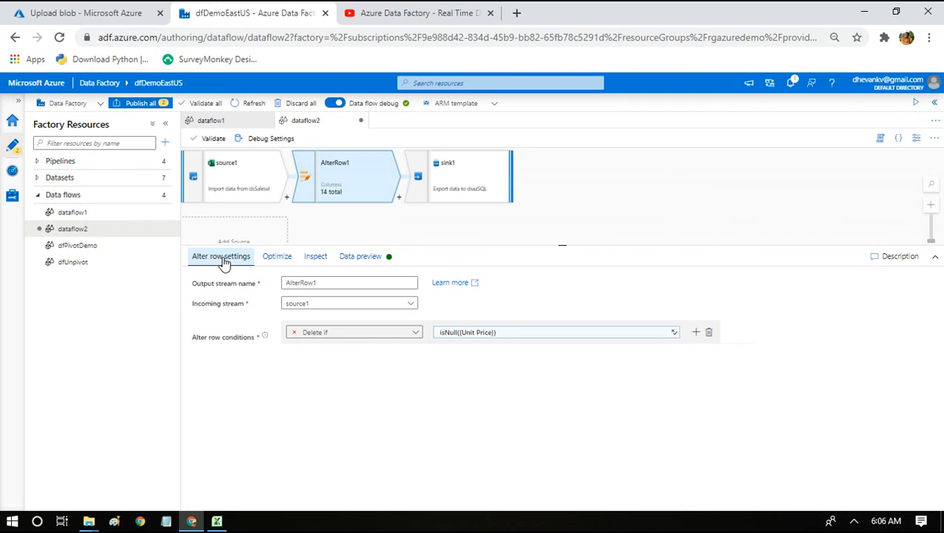
click(401, 336)
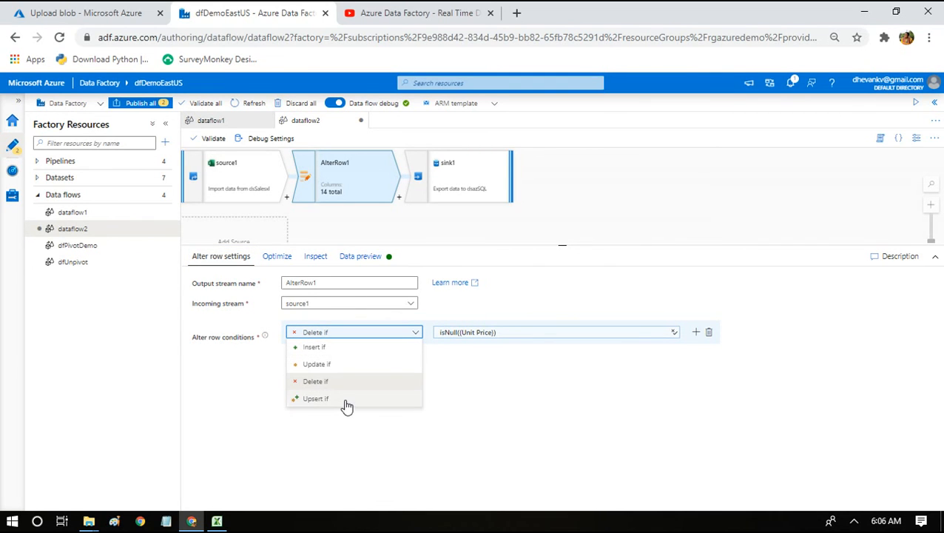
click(370, 442)
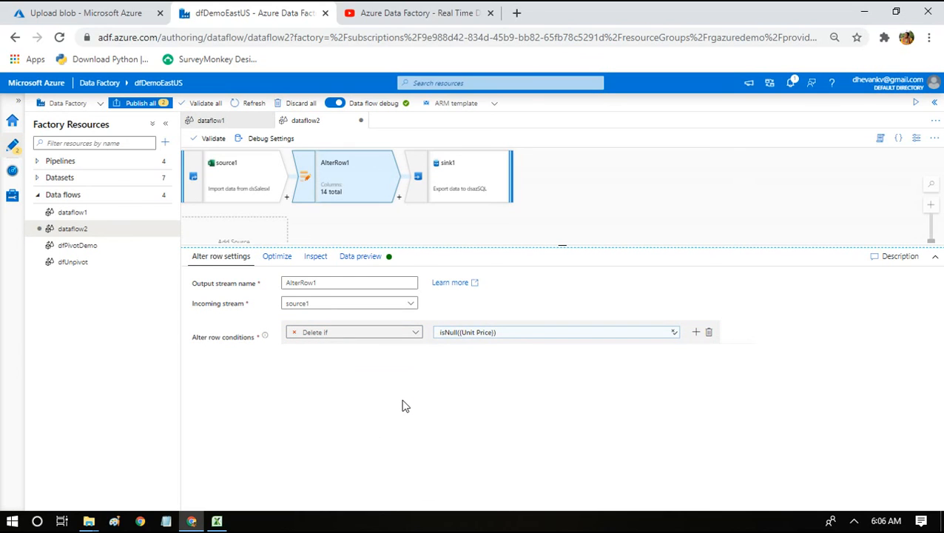